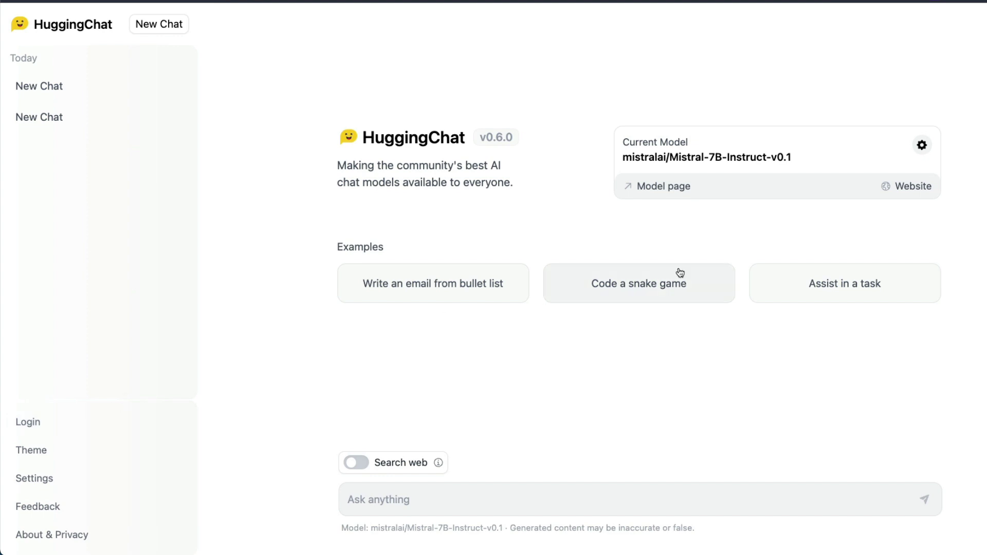
# - Activate mistralai/Mixtral-8x7B-Instruct-v0.1 as the chat model in Settings
pyautogui.click(921, 147)
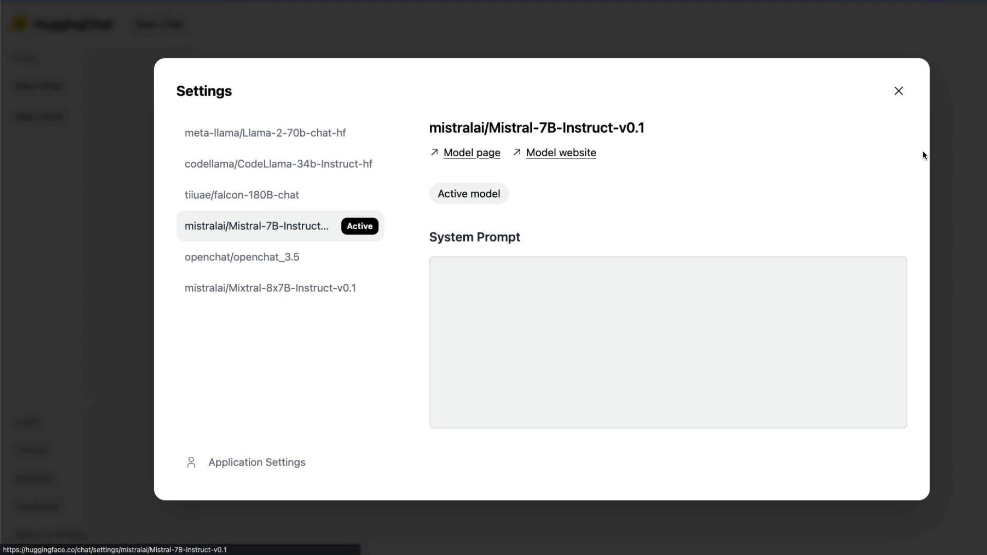
pyautogui.click(308, 298)
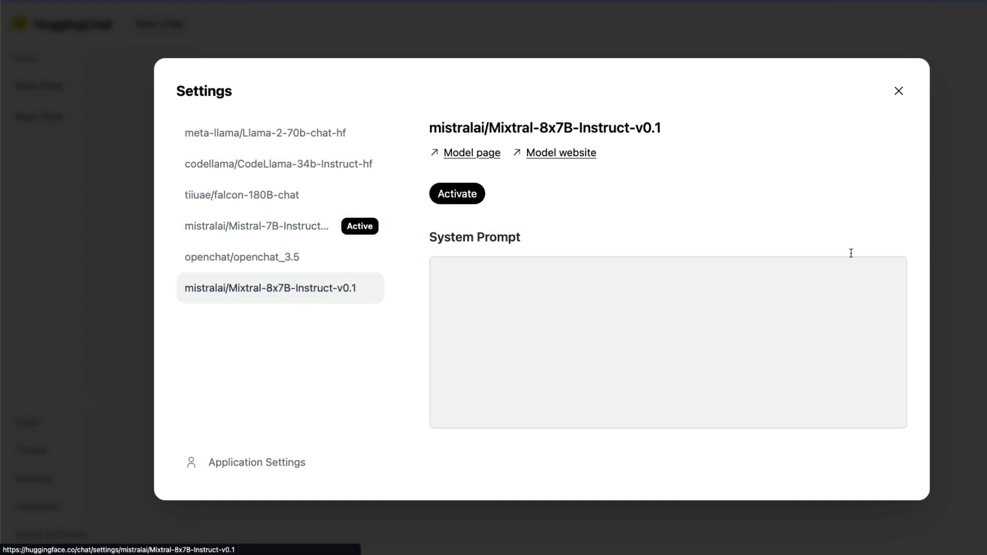
pyautogui.click(460, 204)
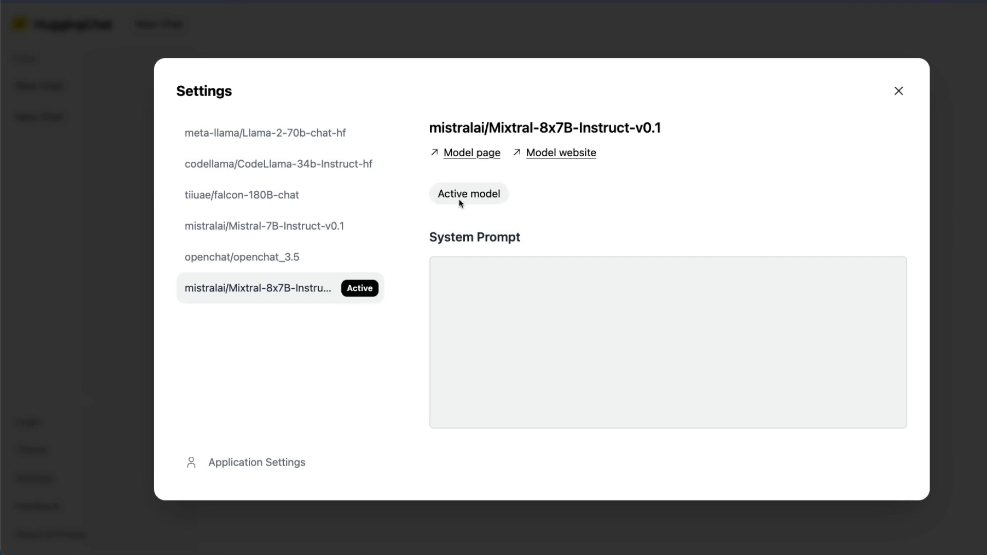
pyautogui.click(898, 91)
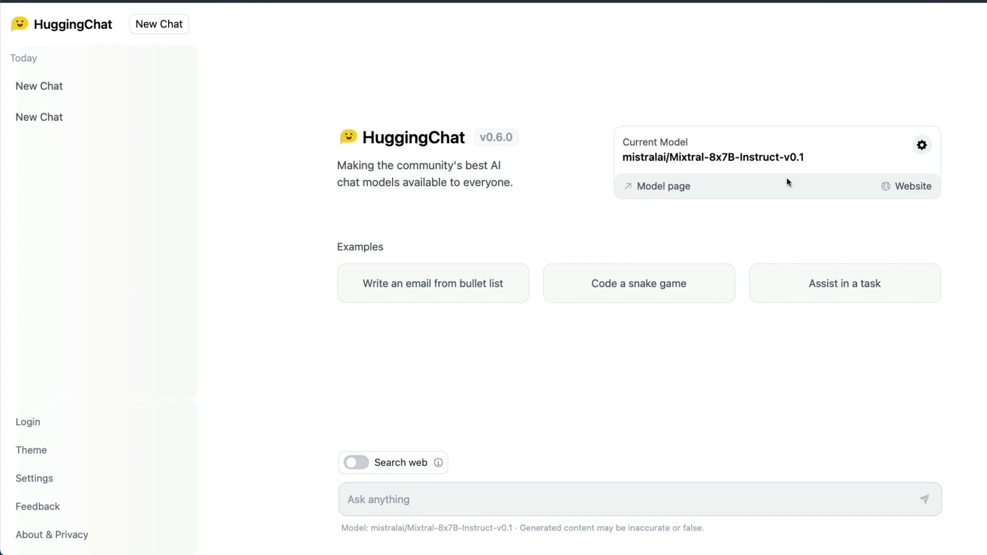
# - Set Mixtral's system prompt to 'Pretend that you are a data analyst and always help me with my problems'
pyautogui.click(921, 146)
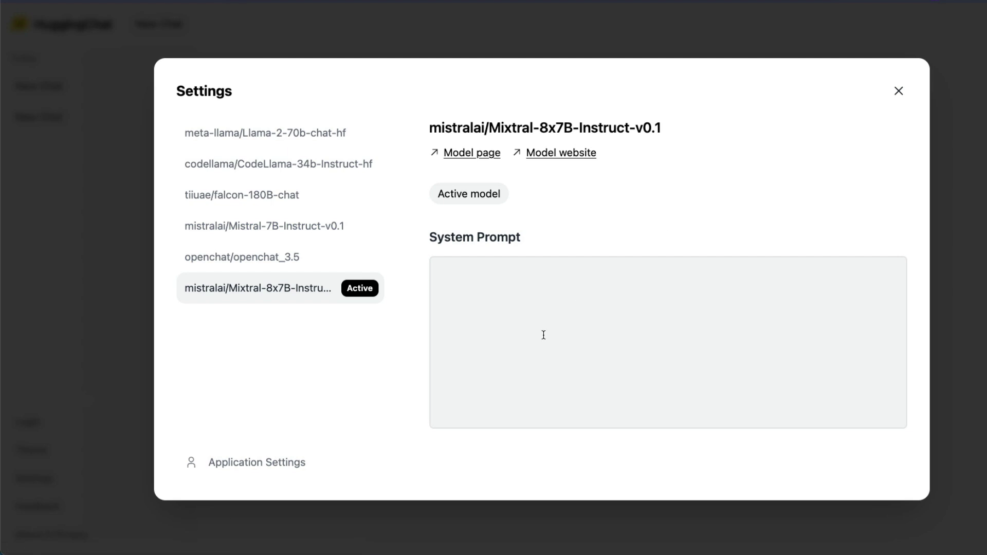
pyautogui.click(544, 334)
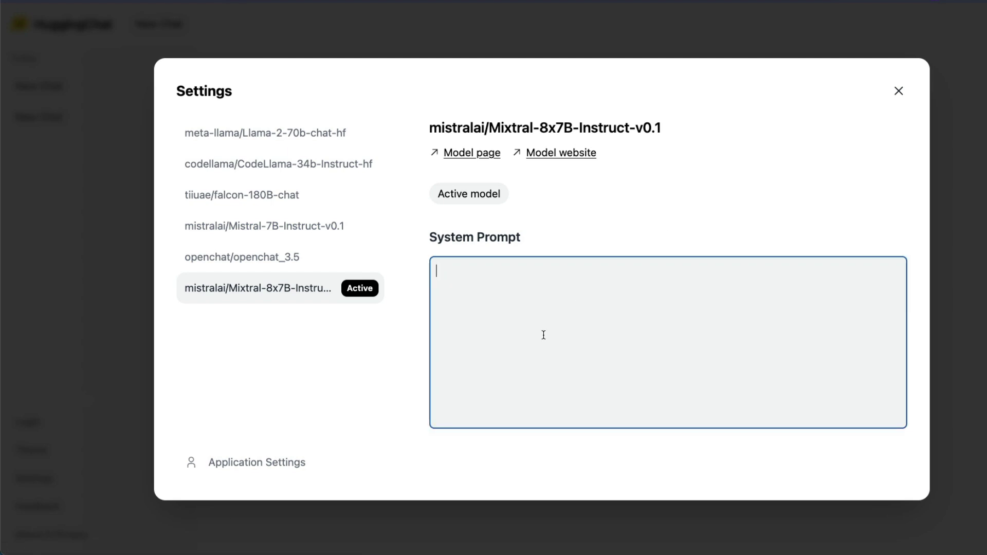
pyautogui.write('Pretend')
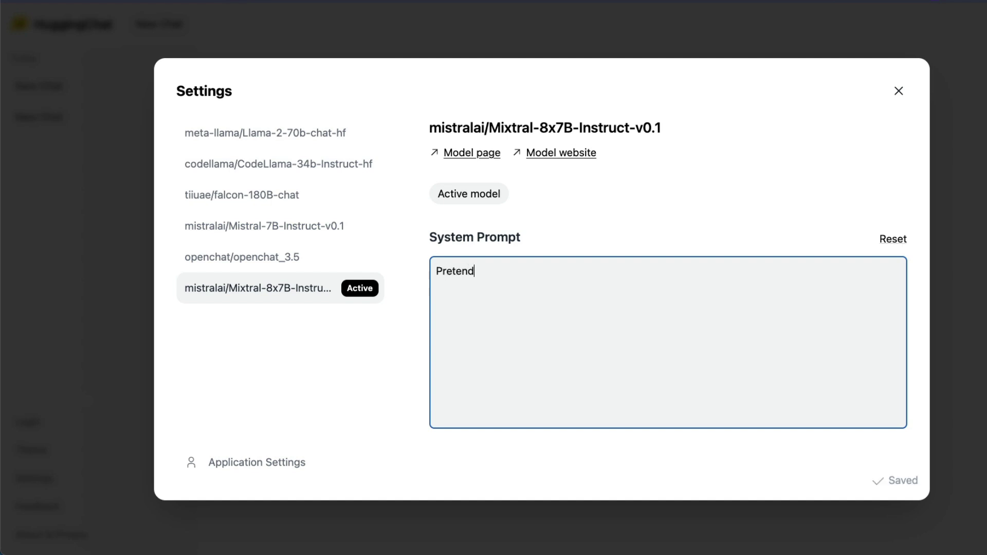
pyautogui.write(' that you are a data analyst')
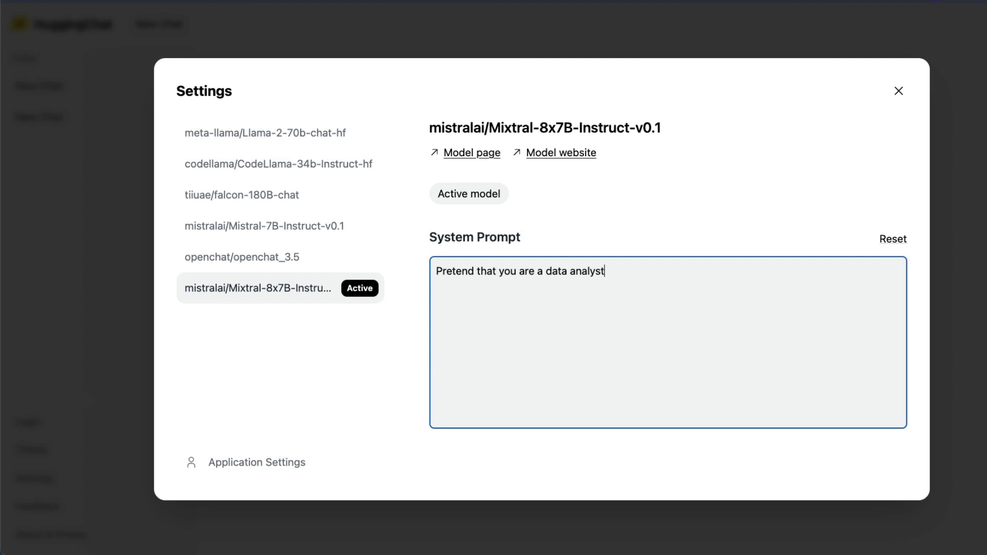
pyautogui.write(' and alway')
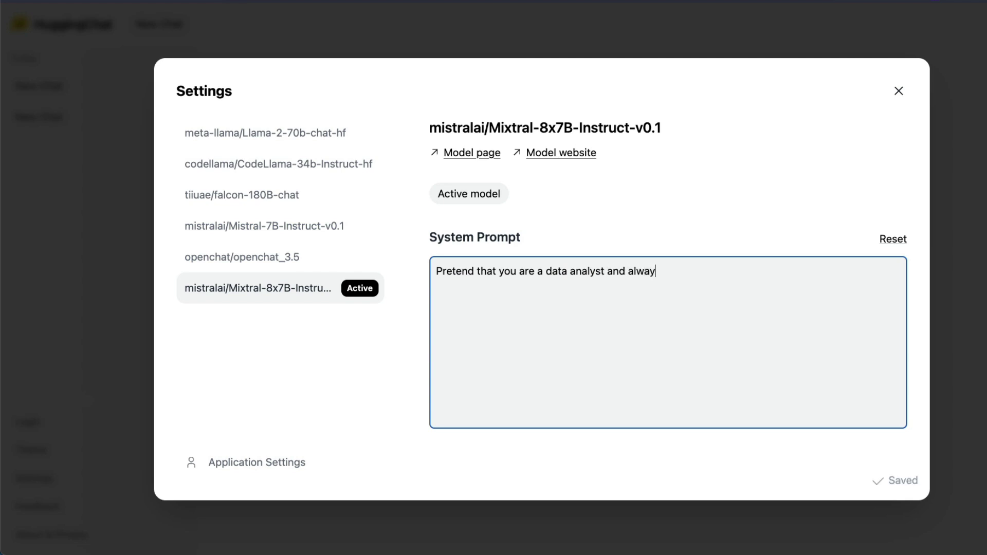
pyautogui.write('s help me with my')
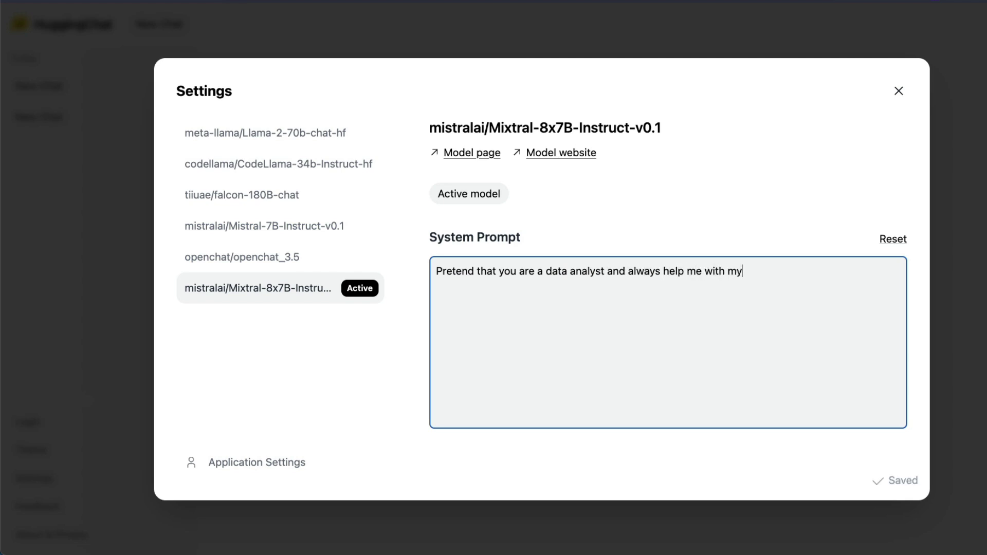
pyautogui.write(' problems')
# - Ask Mixtral 'how do i import a csv in pandas and convert all string to number'
pyautogui.click(900, 92)
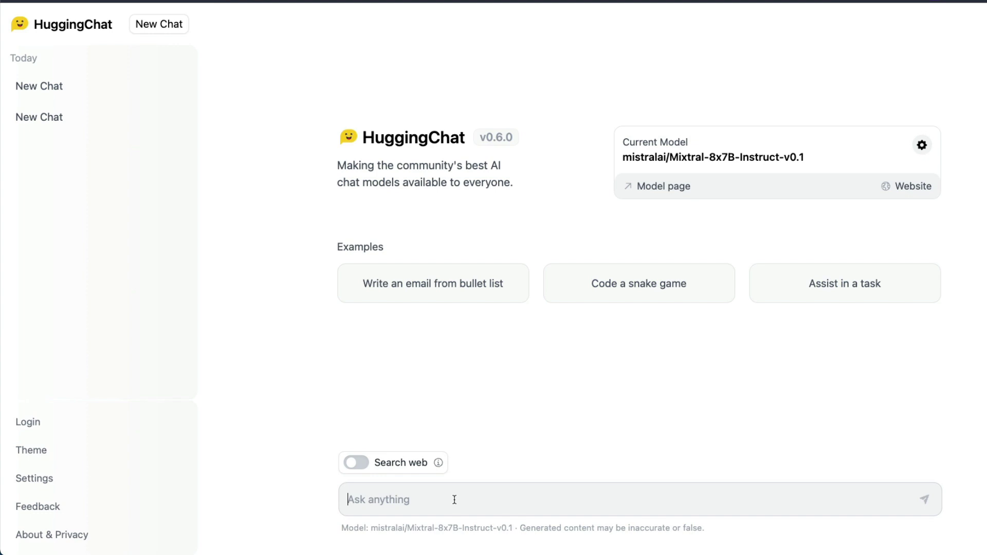
pyautogui.write('how do i improv')
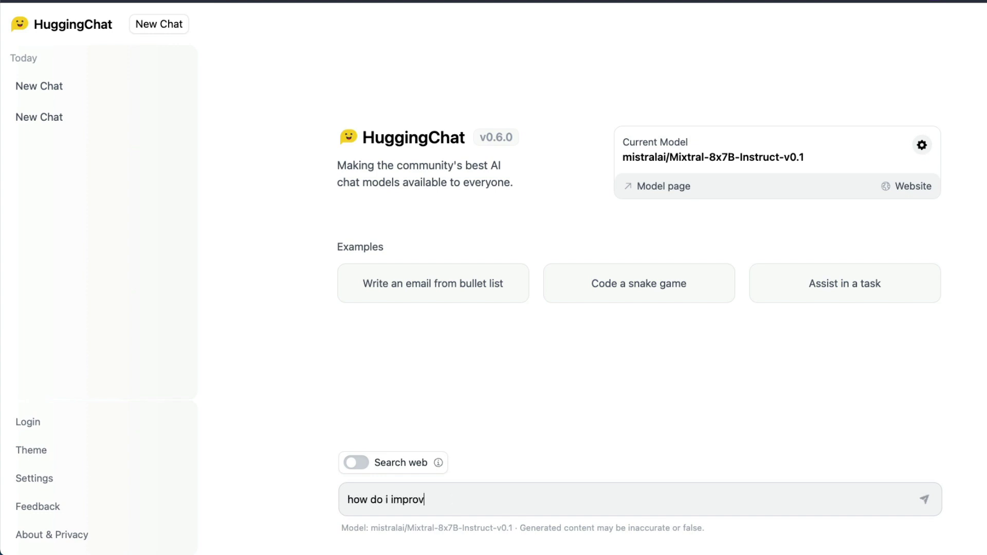
pyautogui.press('BackSpace')
pyautogui.press('BackSpace')
pyautogui.press('BackSpace')
pyautogui.write('pro')
pyautogui.press('BackSpace')
pyautogui.press('BackSpace')
pyautogui.press('BackSpace')
pyautogui.write('ort a csv in a')
pyautogui.press('BackSpace')
pyautogui.write('pandas ')
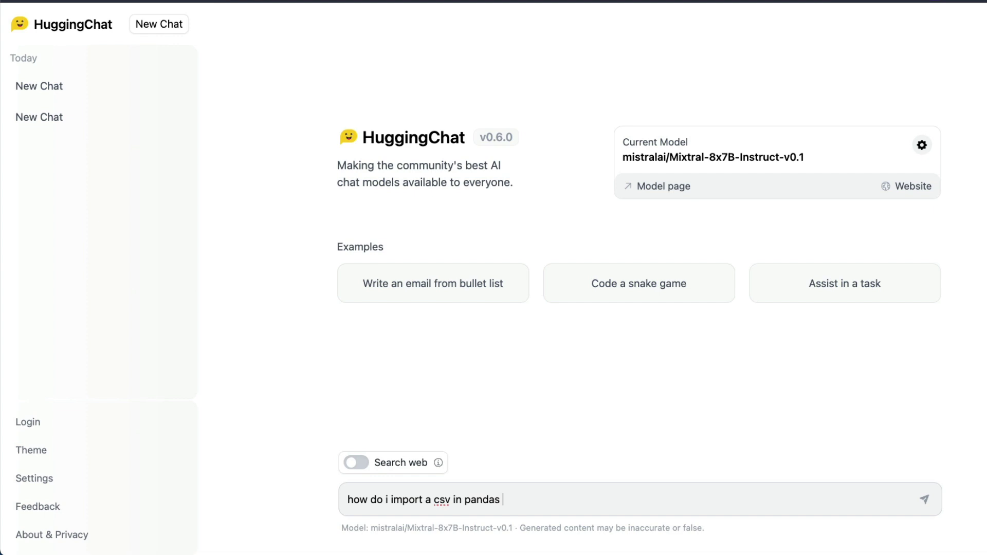
pyautogui.write('and convert all string to ')
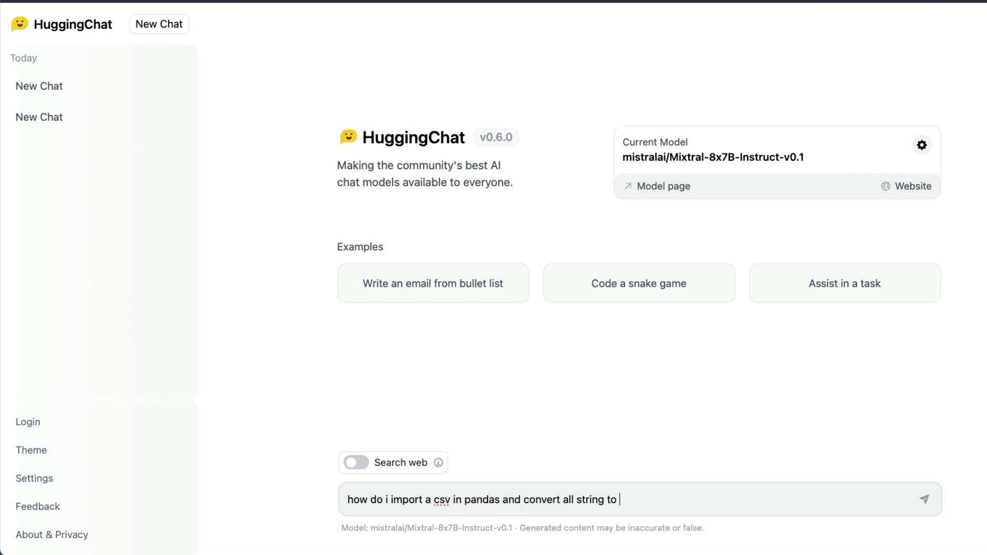
pyautogui.write('numer')
pyautogui.press('BackSpace')
pyautogui.press('BackSpace')
pyautogui.write('ber')
pyautogui.press('Return')
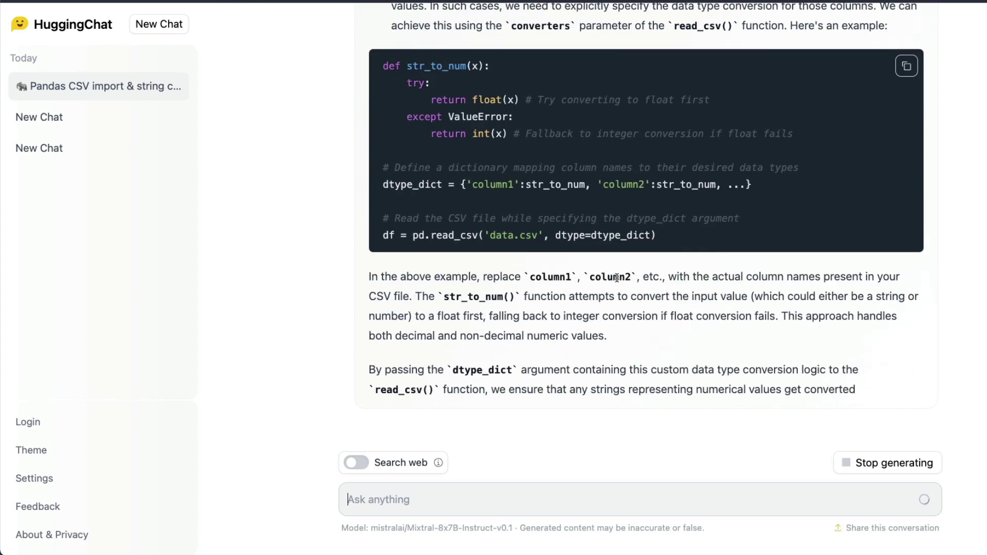
# - Scroll through Mixtral's step-by-step pandas CSV answer
pyautogui.scroll(6, 673, 329)
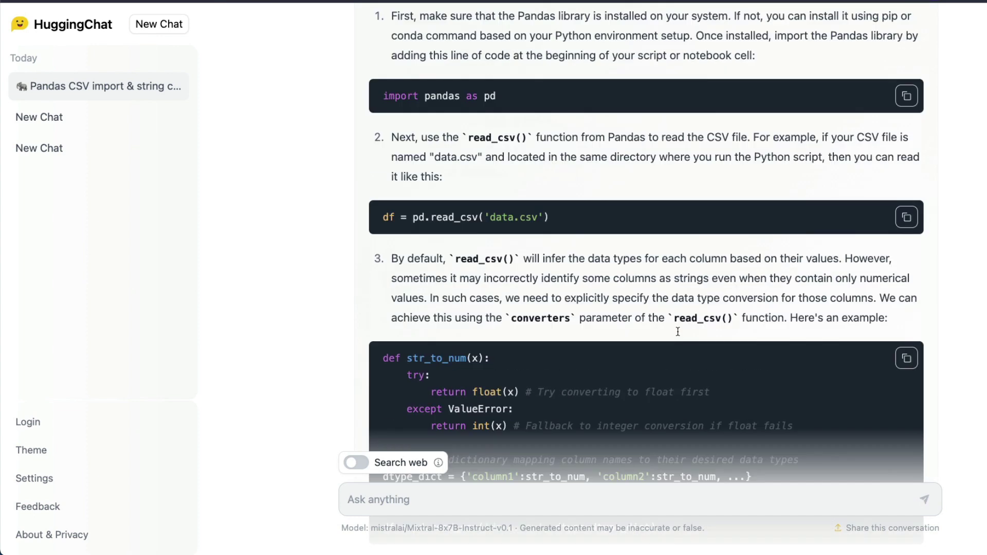
pyautogui.scroll(-6, 677, 331)
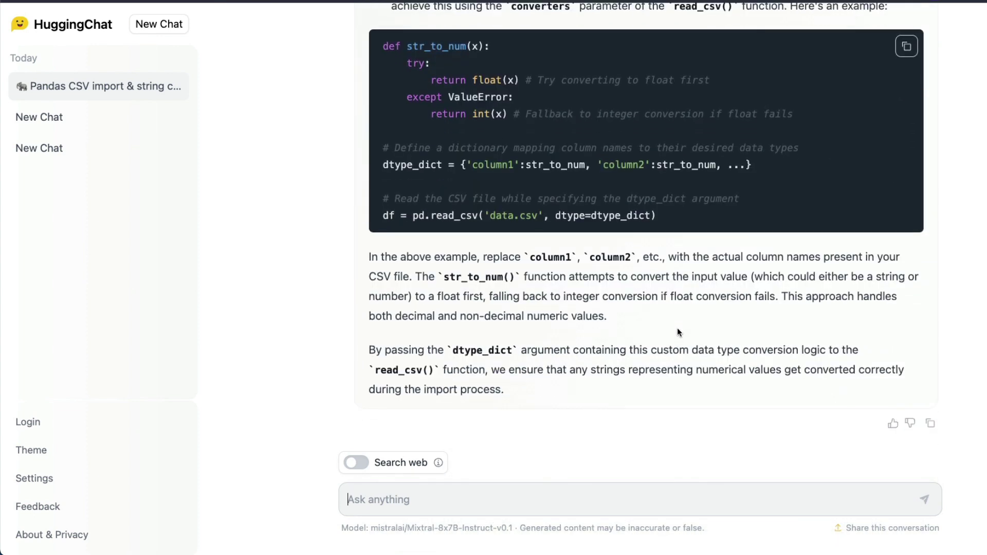
pyautogui.scroll(10, 677, 332)
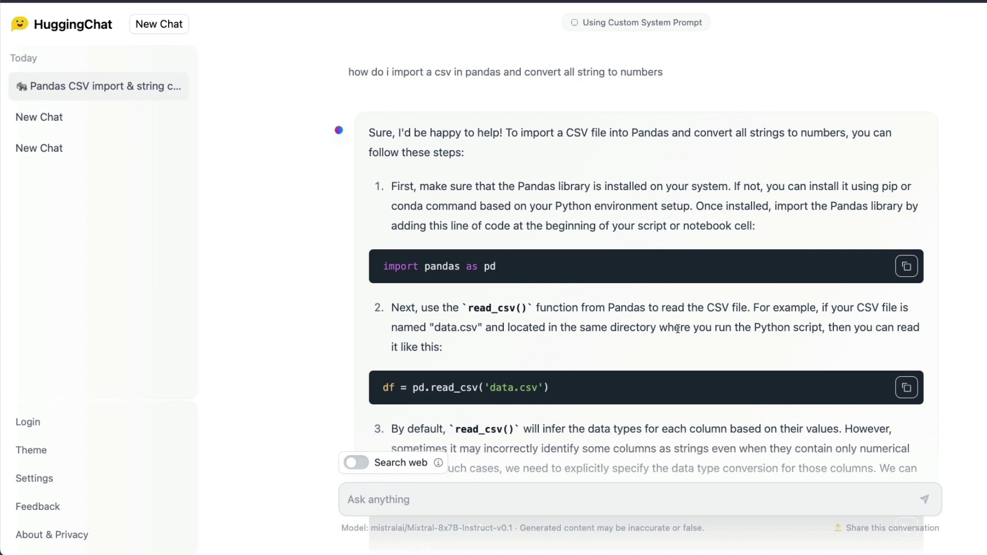
# - Inspect the custom data-analyst system prompt shown in the conversation
pyautogui.click(658, 25)
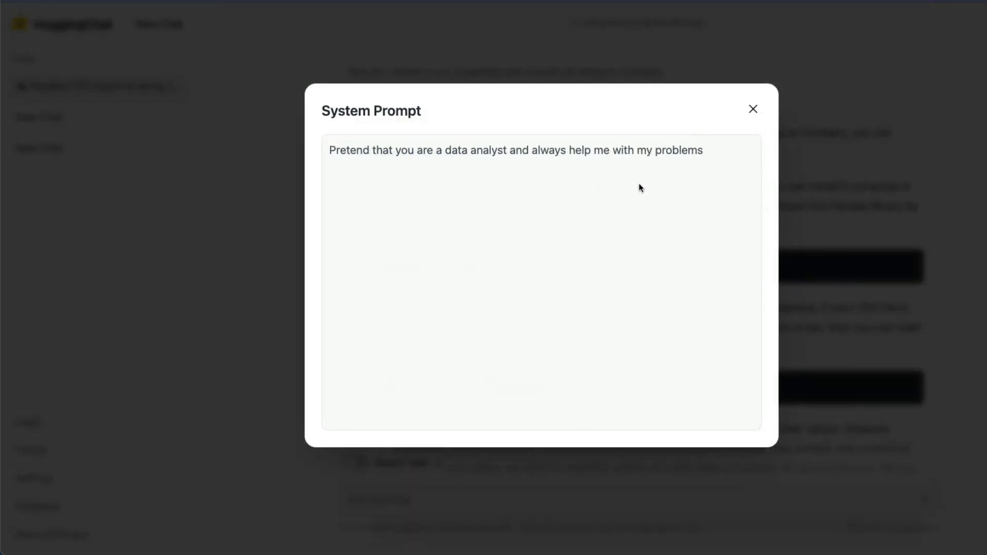
pyautogui.tripleClick(720, 154)
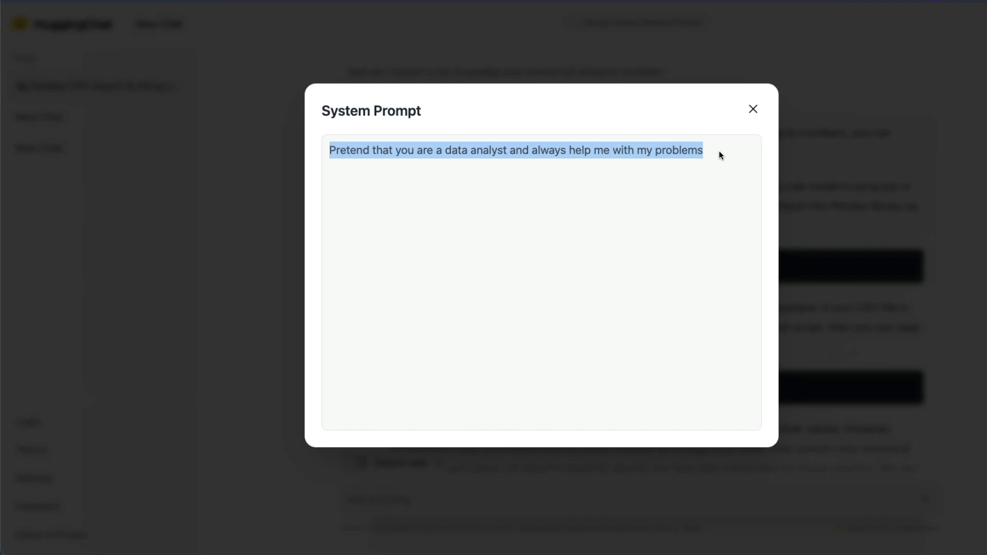
pyautogui.click(656, 174)
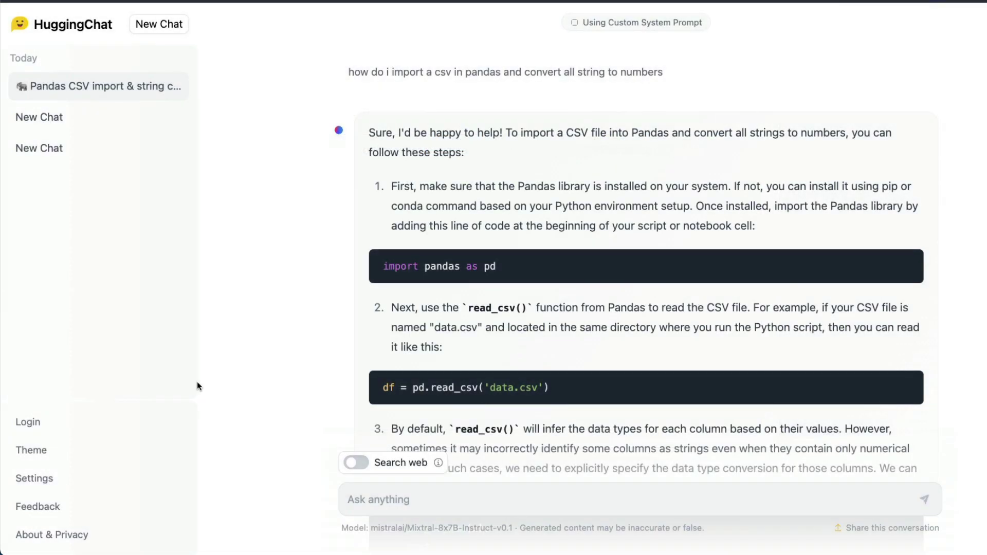
pyautogui.click(60, 475)
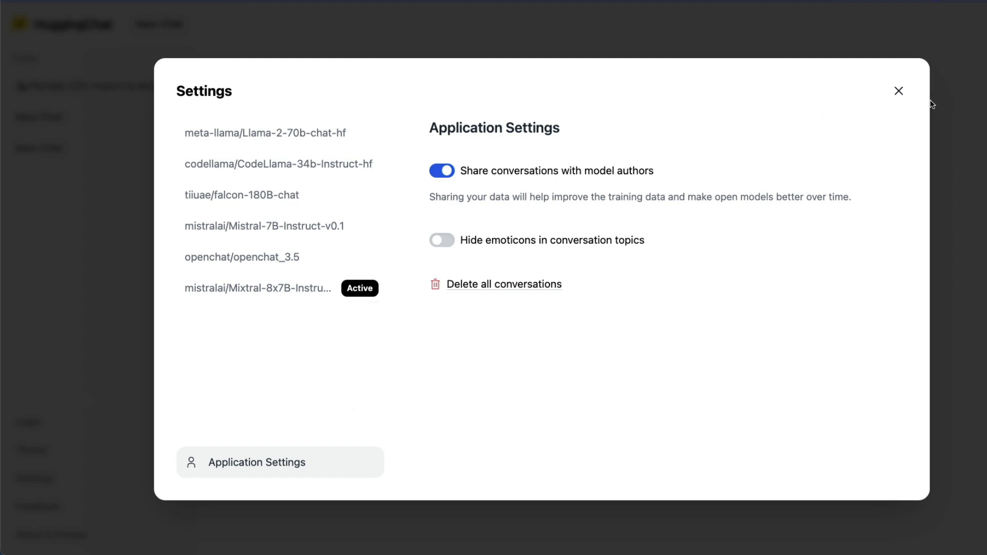
pyautogui.click(895, 92)
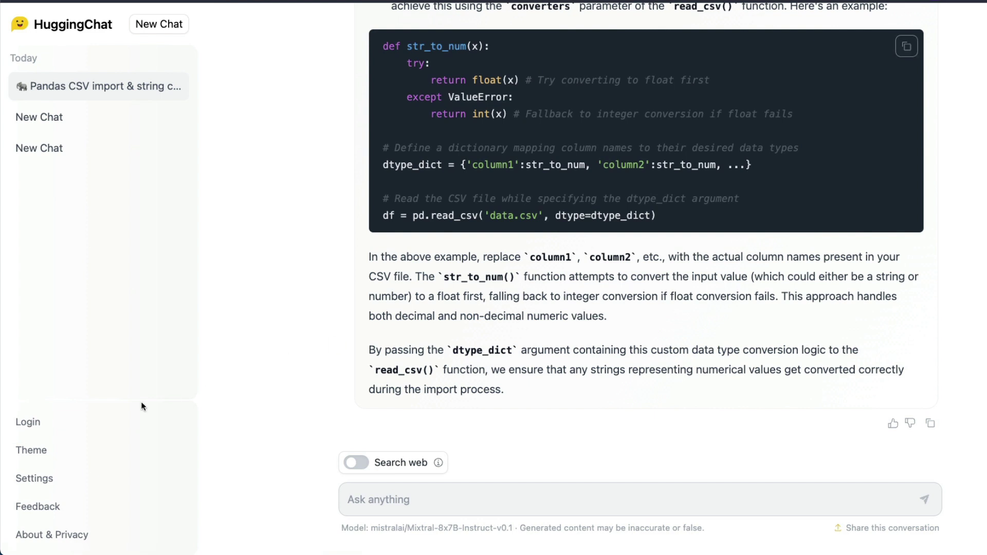
# - Reset the Mixtral model's system prompt to empty and close Settings
pyautogui.click(55, 478)
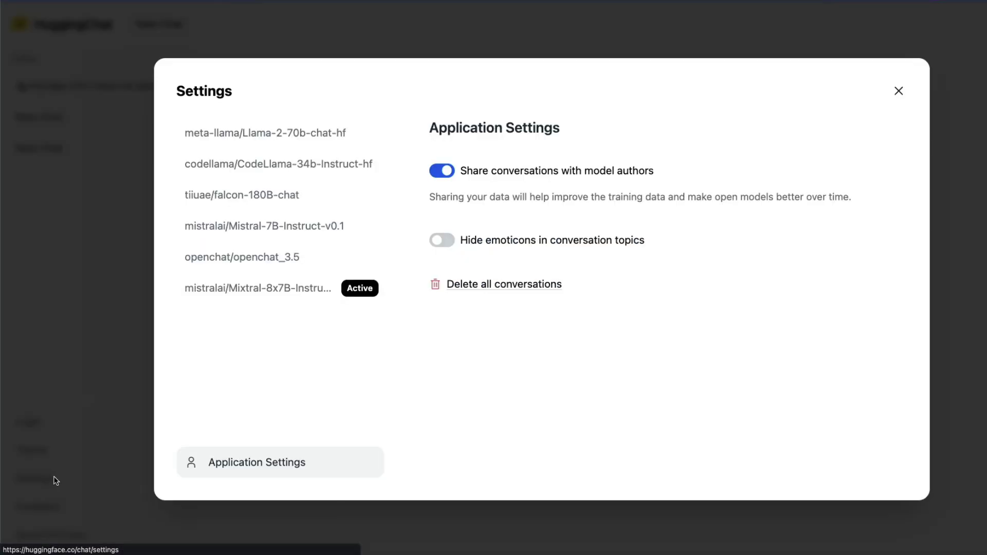
pyautogui.click(255, 304)
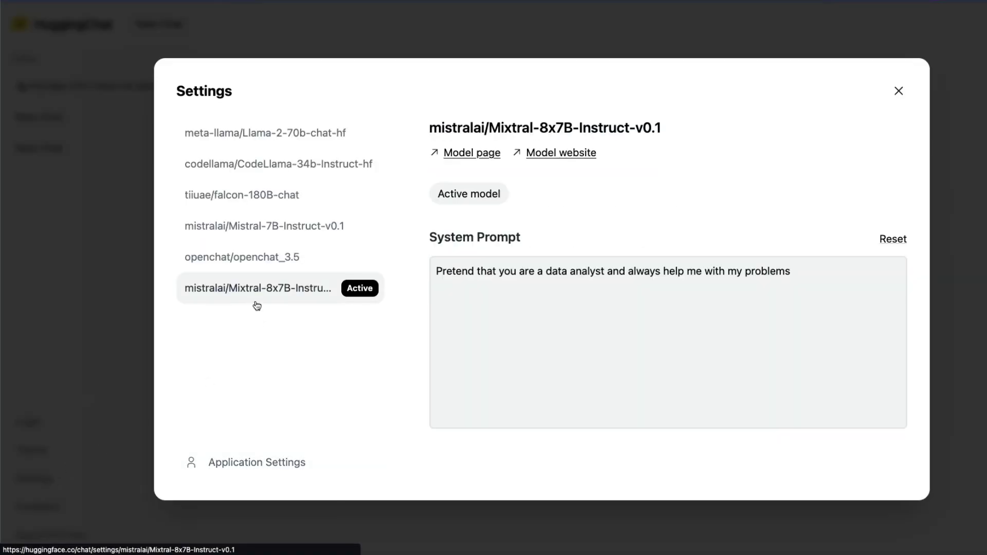
pyautogui.tripleClick(824, 279)
pyautogui.click(905, 239)
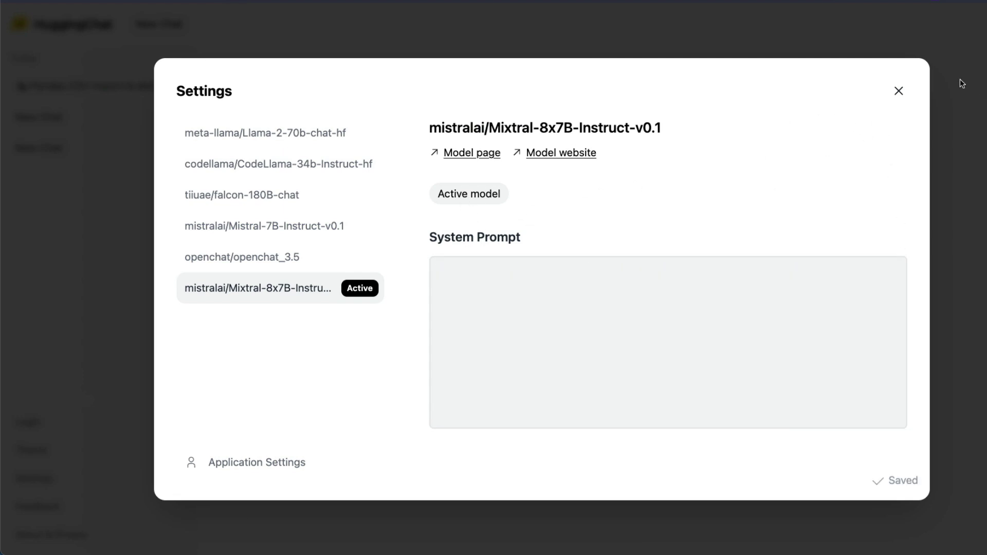
pyautogui.click(899, 91)
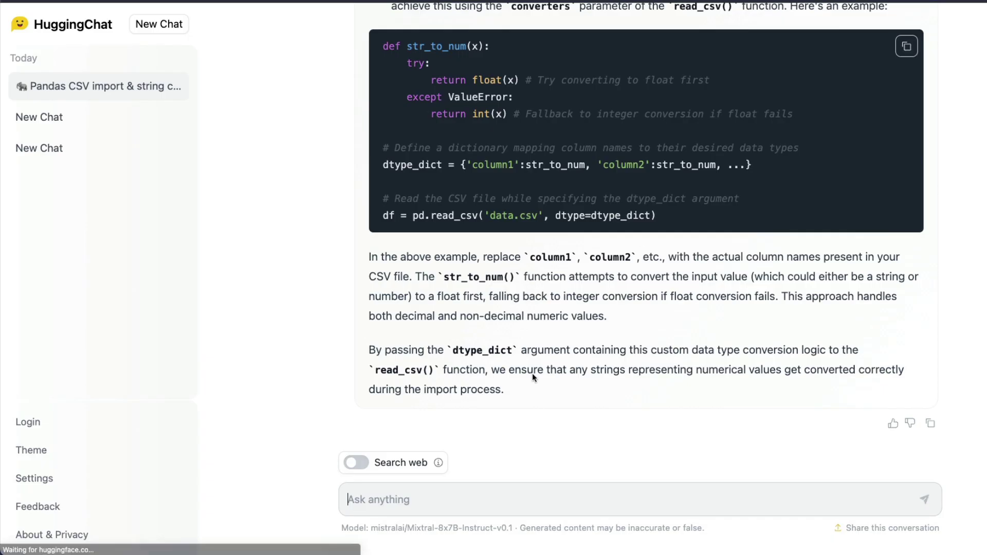
# - In a new chat, send the puzzle: Sally has 3 brothers, each with 2 sisters—how many sisters does Sally have?
pyautogui.click(170, 28)
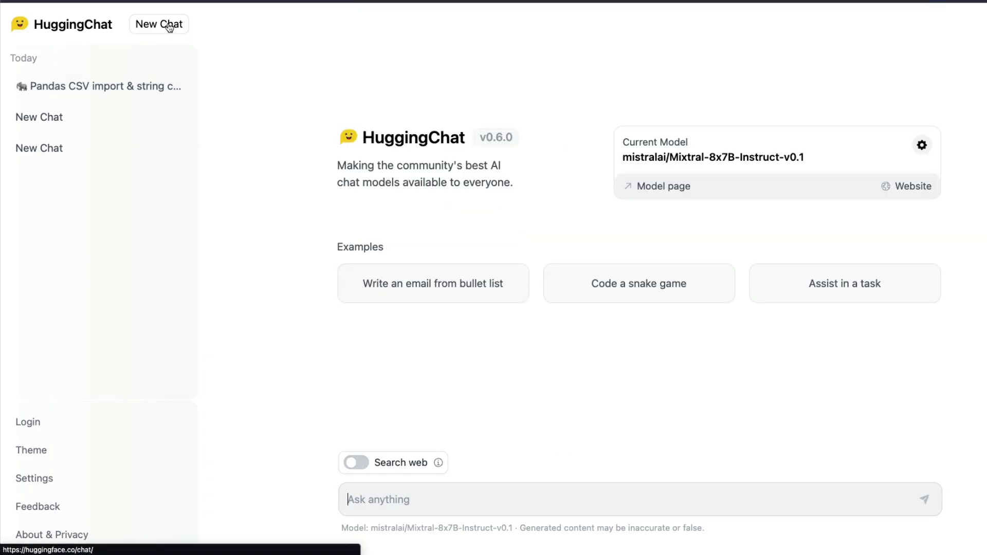
pyautogui.click(492, 498)
pyautogui.write('Sally (a girl) has 3 brothers. Each brother has 2 sisters. How many sisters does Sally have?')
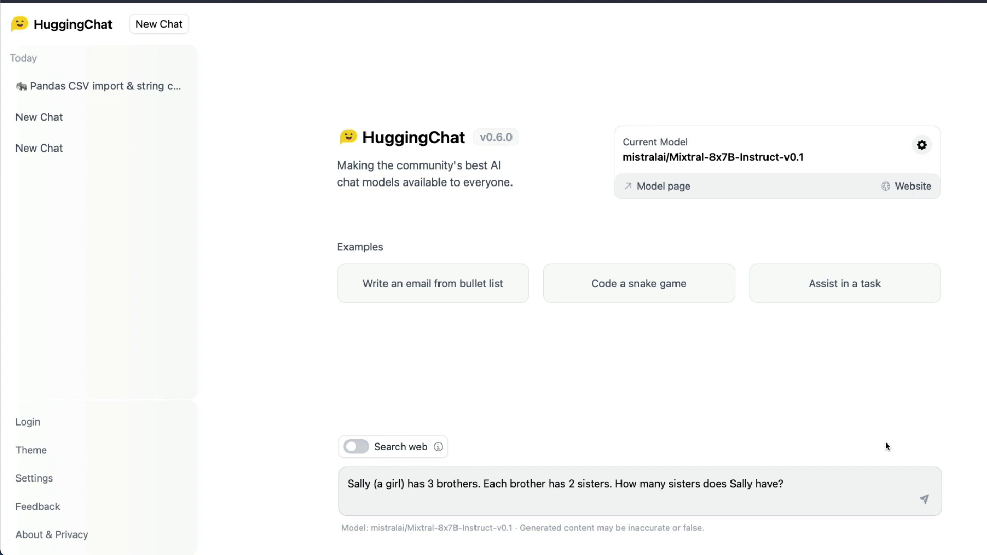
pyautogui.press('Return')
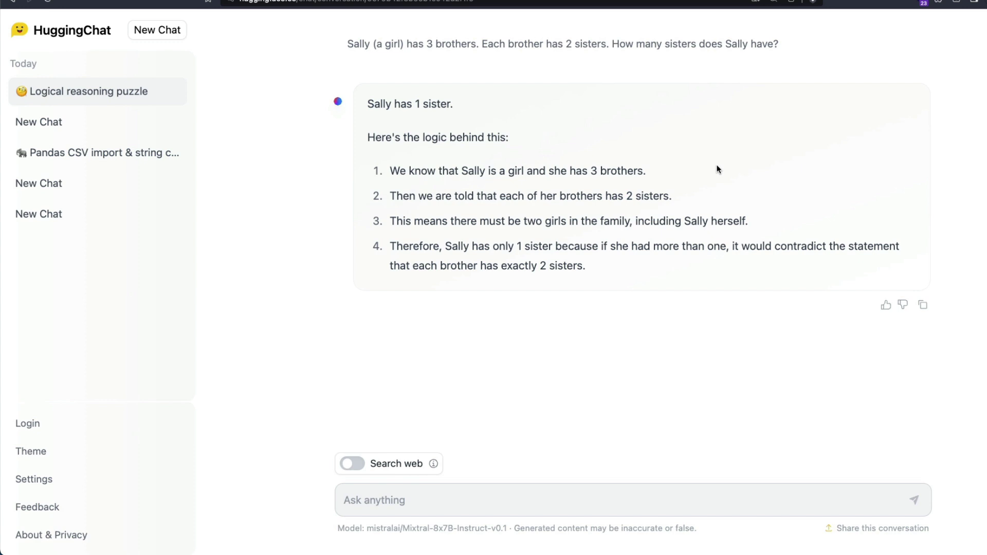
# - With web search on, ask 'Who won the recent BBL match?'
pyautogui.click(359, 465)
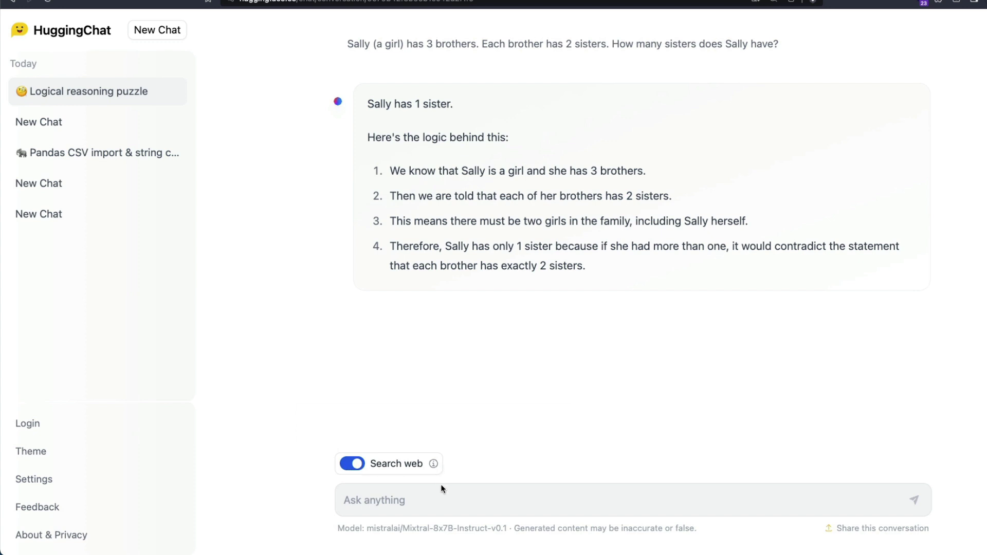
pyautogui.click(471, 496)
pyautogui.write('Who won the recent')
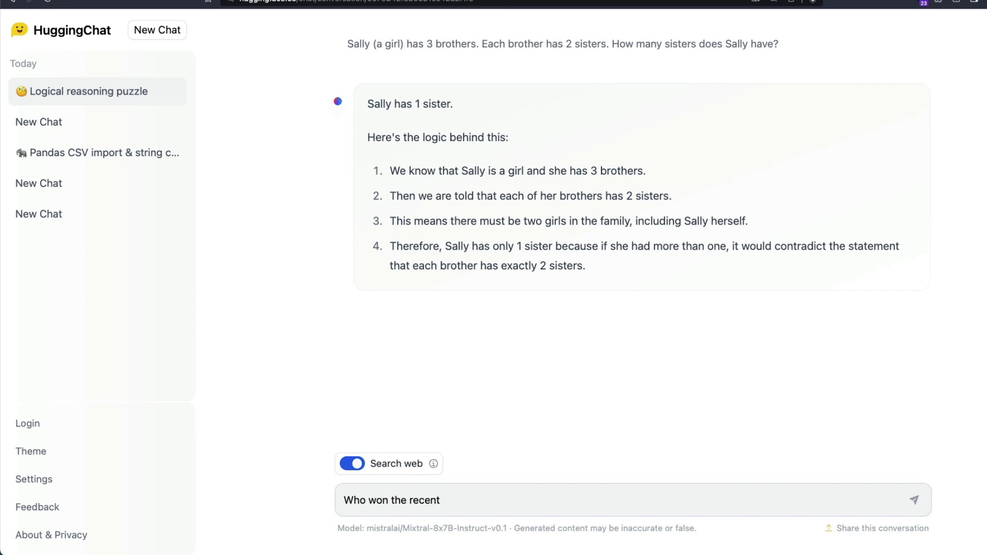
pyautogui.write(' BBL match?')
pyautogui.press('Return')
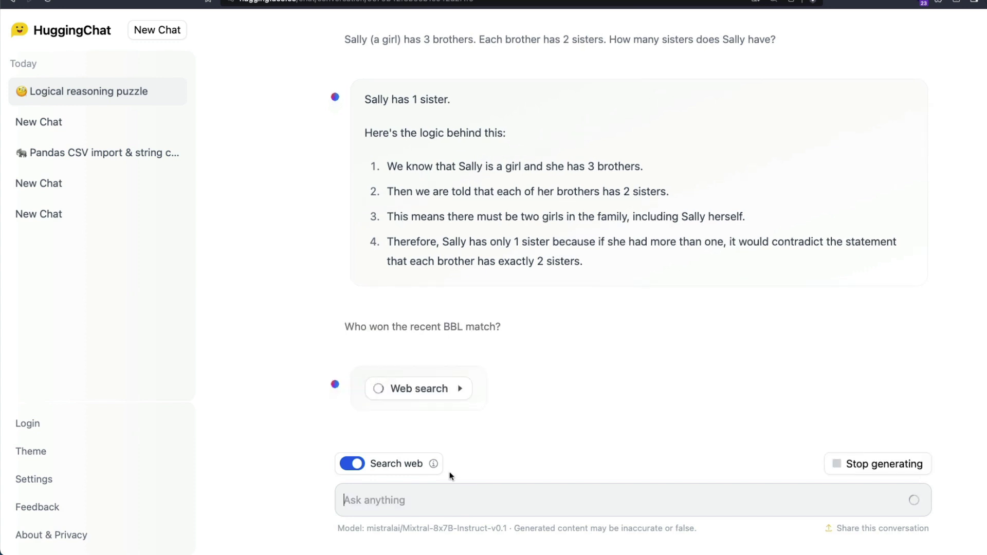
pyautogui.doubleClick(449, 328)
pyautogui.click(449, 328)
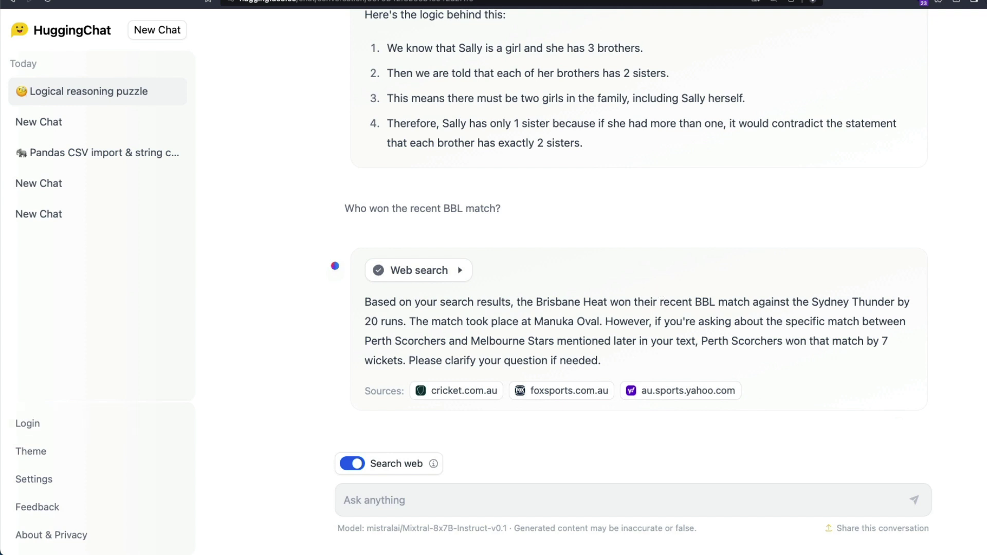
pyautogui.click(102, 448)
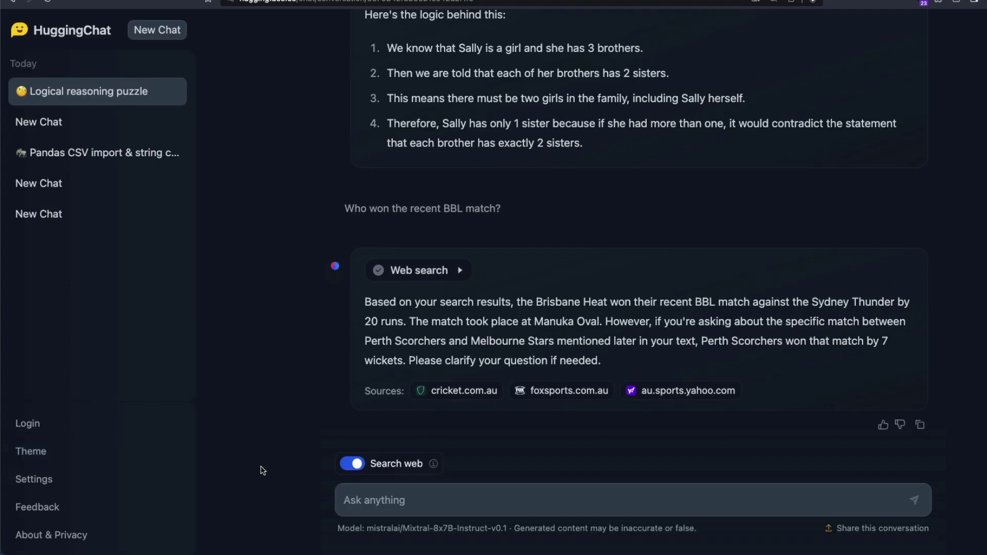
pyautogui.click(106, 463)
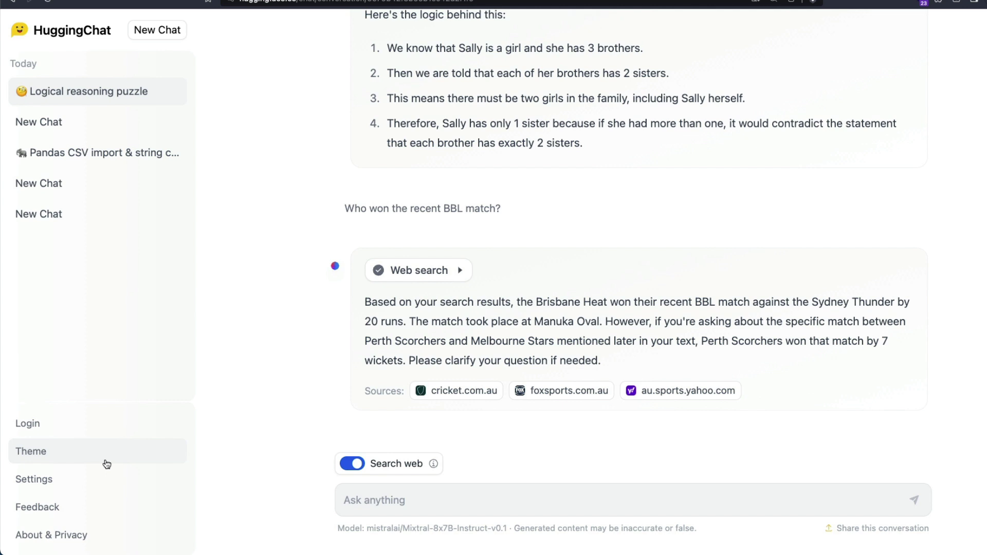
# - Start a new chat with Mixtral-8x7B-Instruct-v0.1 and switch the Search web toggle off
pyautogui.scroll(3, 515, 147)
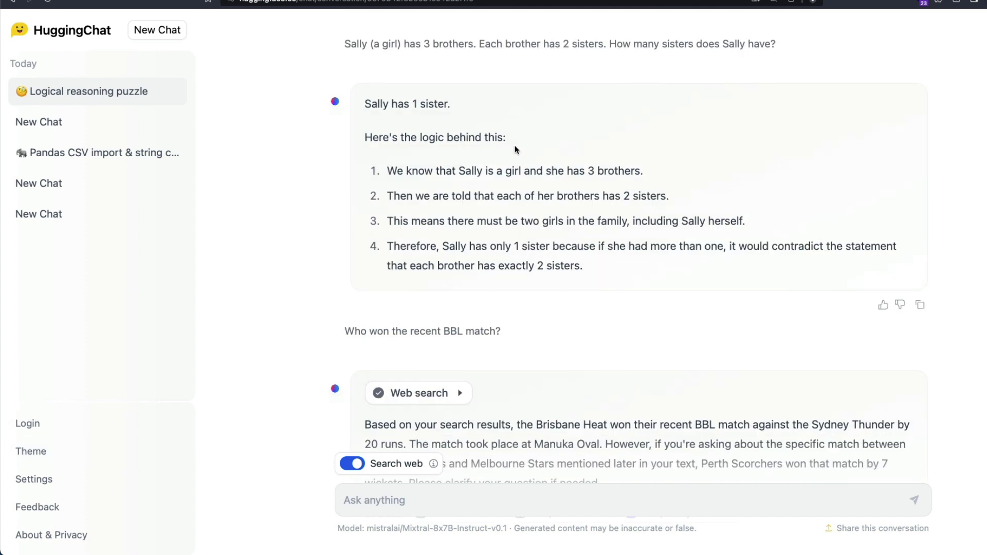
pyautogui.click(168, 36)
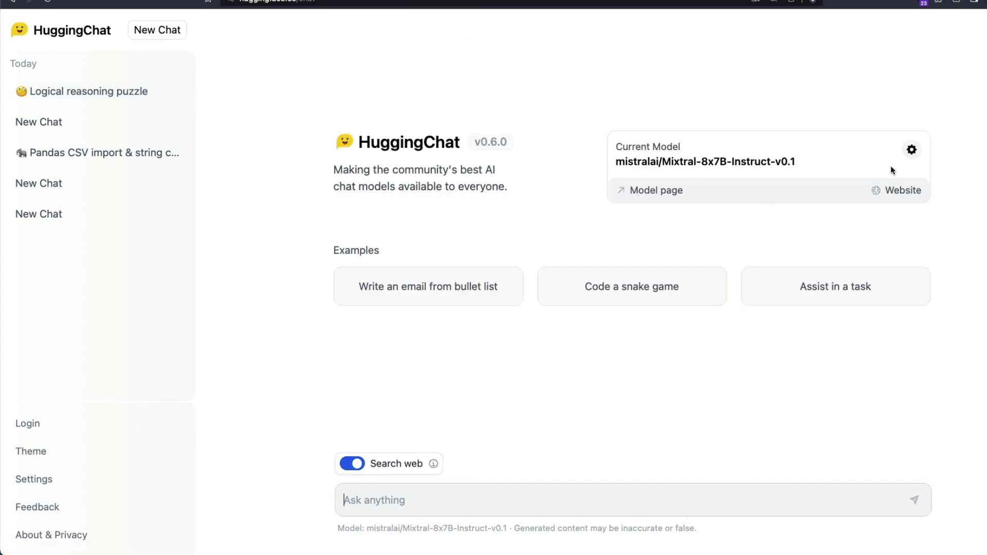
pyautogui.click(912, 150)
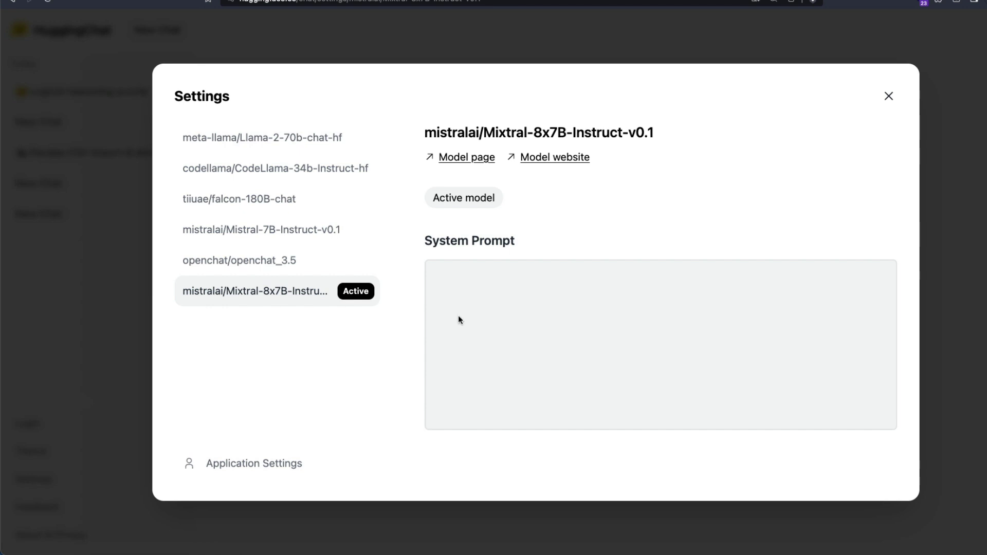
pyautogui.click(888, 97)
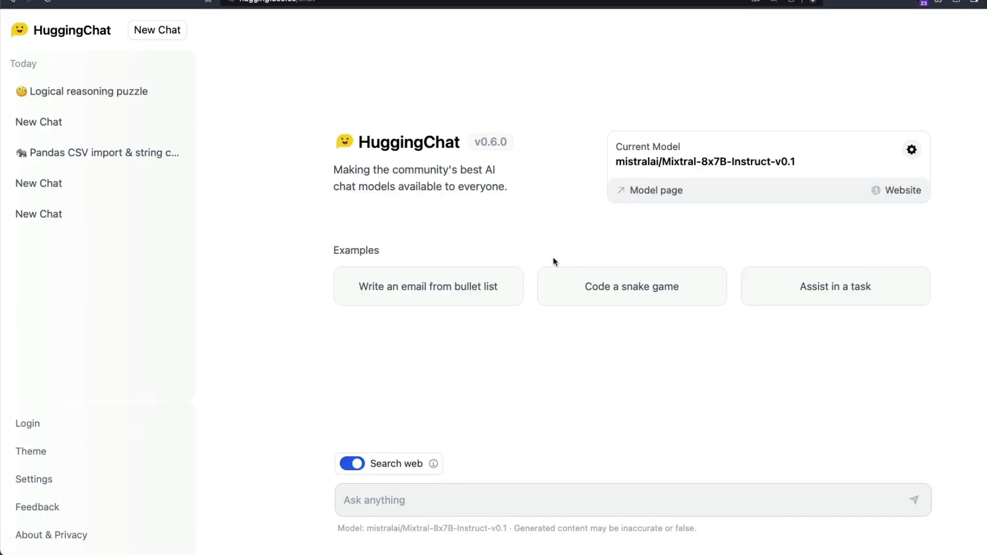
pyautogui.click(352, 464)
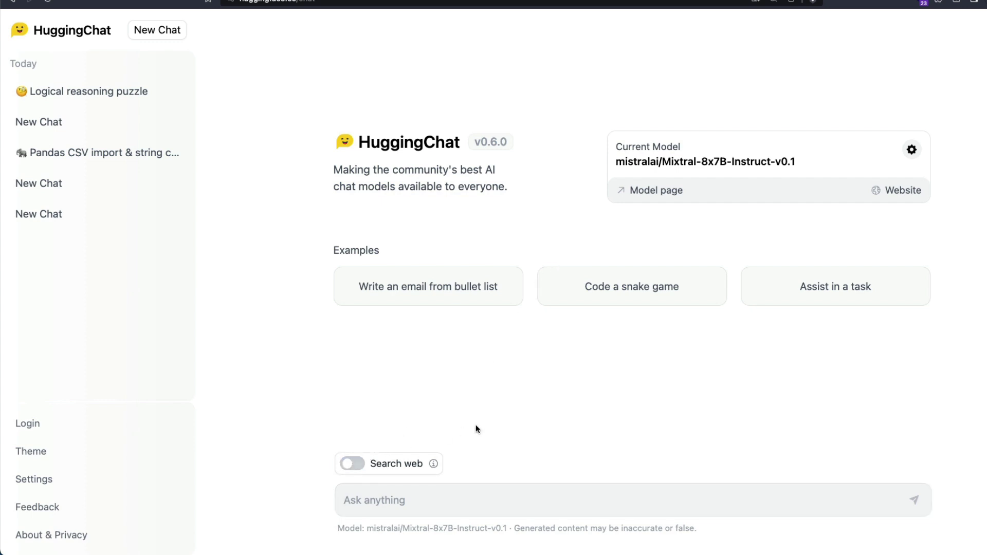